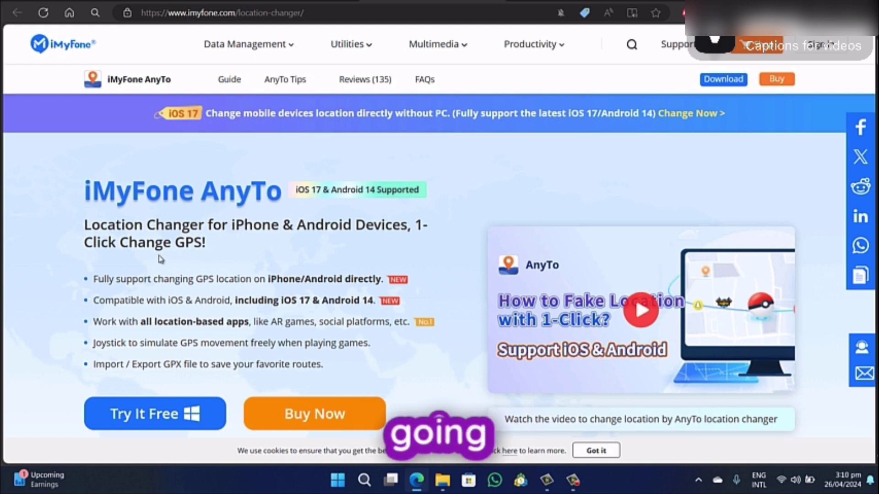
Highlight the AnyTo product name, location-apps feature line and iOS 17 & Android 14 badge in turn.
drag(86, 192, 289, 181)
click(310, 271)
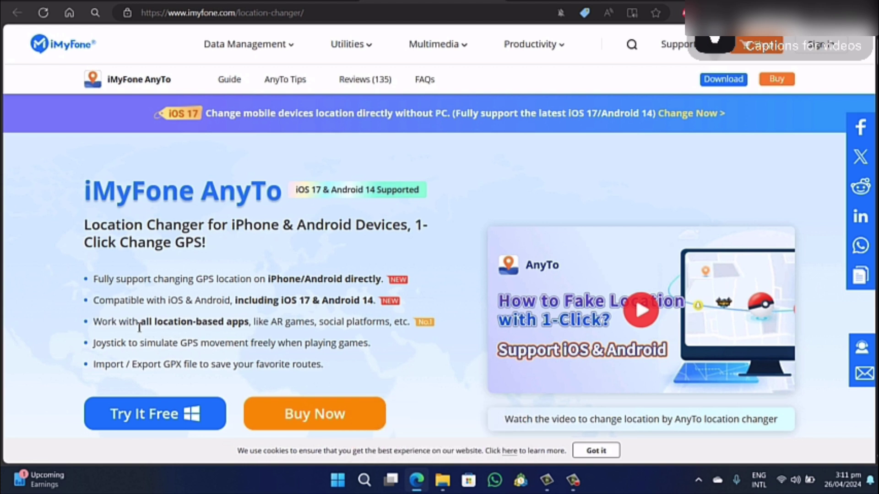
drag(144, 323, 407, 322)
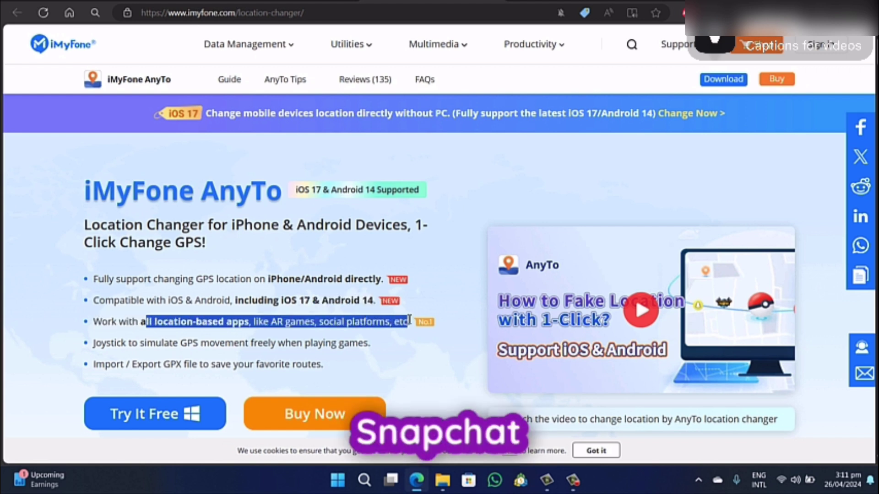
click(234, 320)
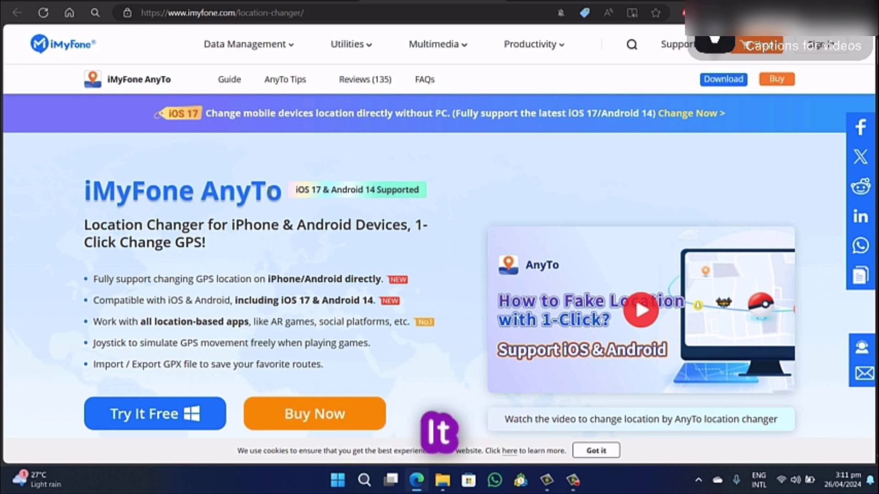
drag(290, 196, 420, 189)
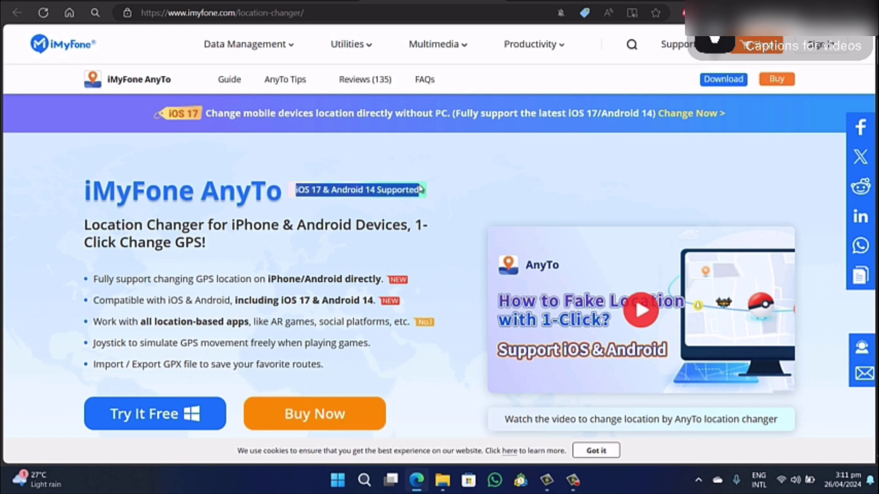
click(129, 425)
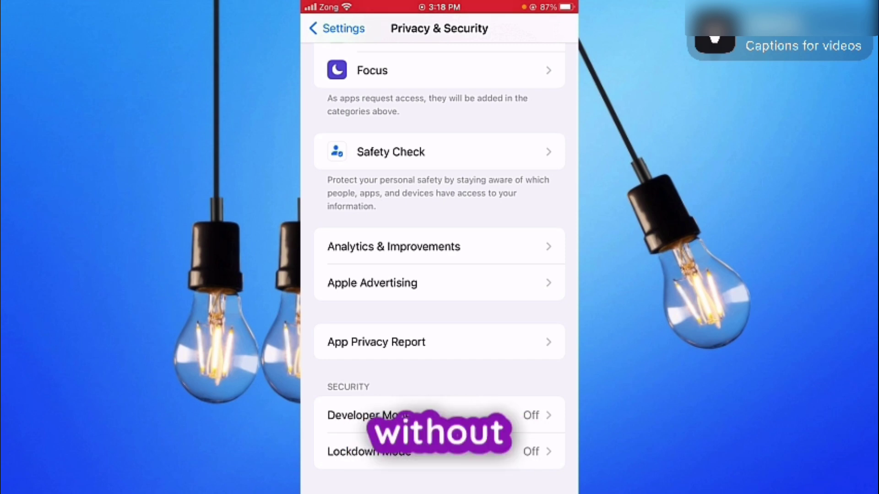
Switch on Developer Mode in the iPhone's Privacy & Security settings.
click(355, 416)
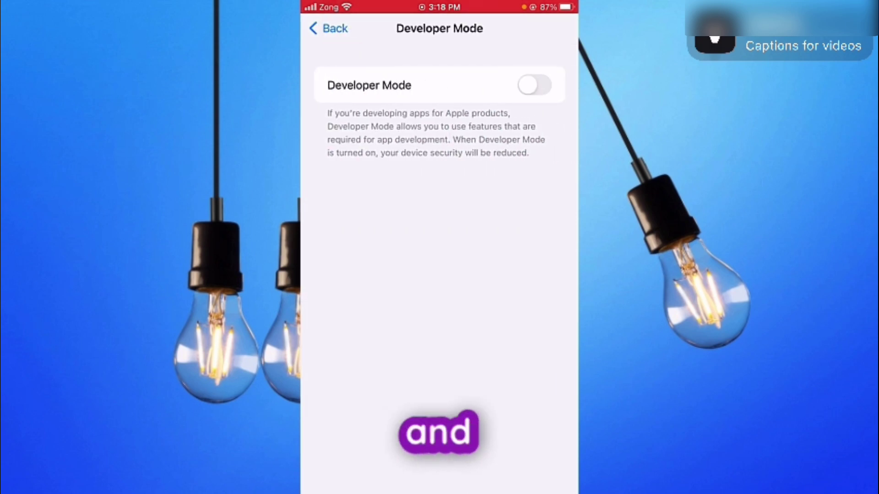
click(535, 85)
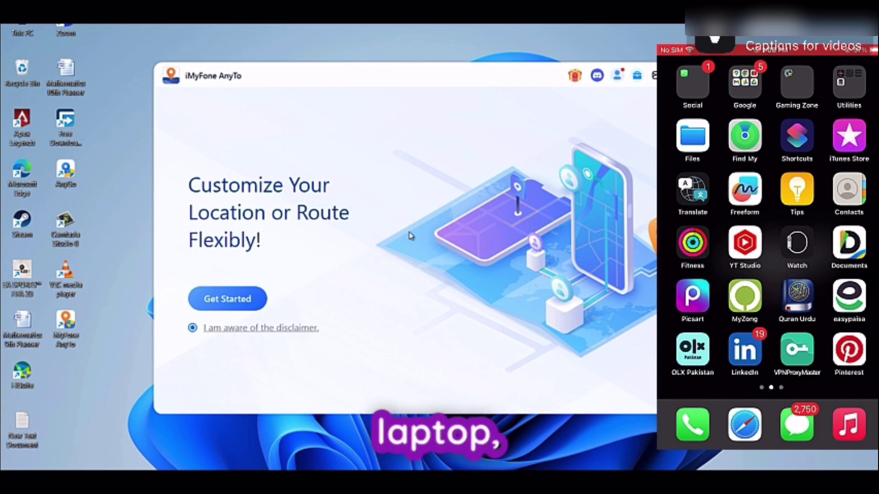
Connect the iPhone to AnyTo with USB as the connection type.
click(227, 305)
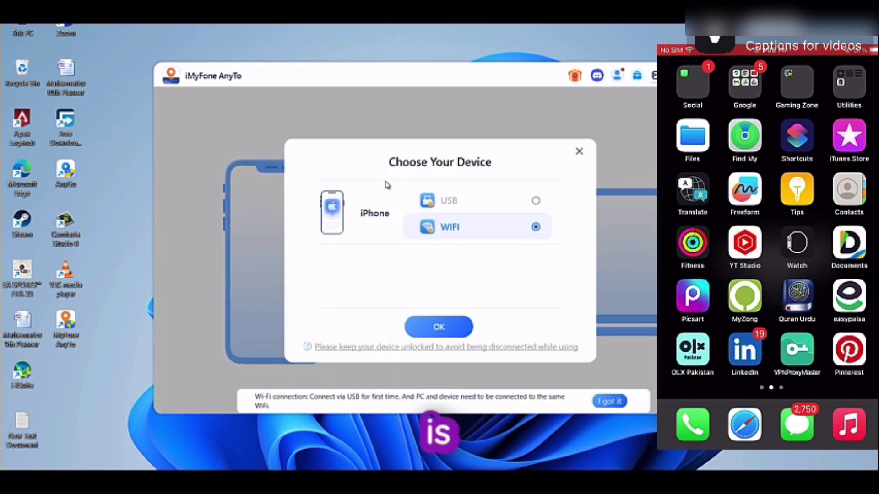
click(491, 208)
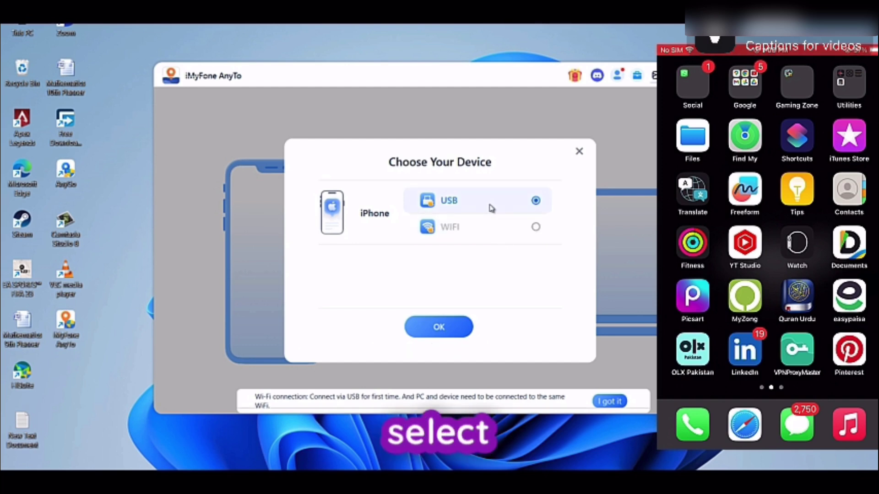
click(456, 333)
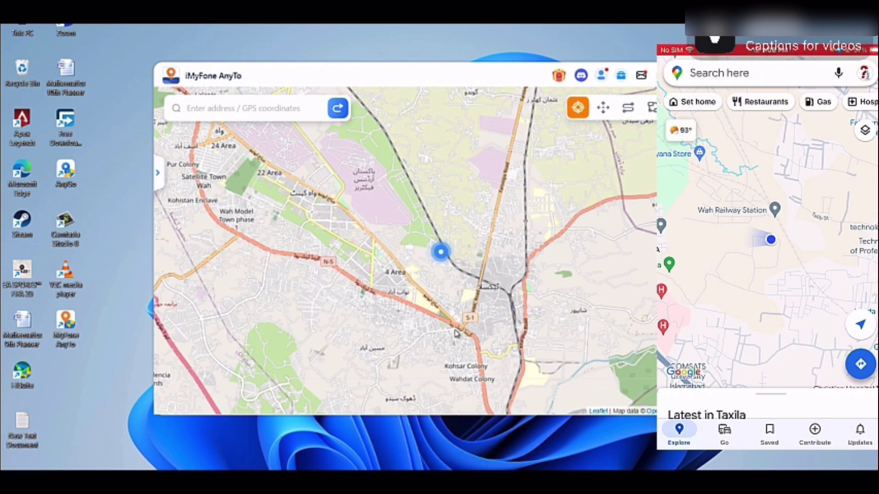
Zoom the map in and out around the iPhone's current location near POF Hospital.
scroll(447, 255, up, 5)
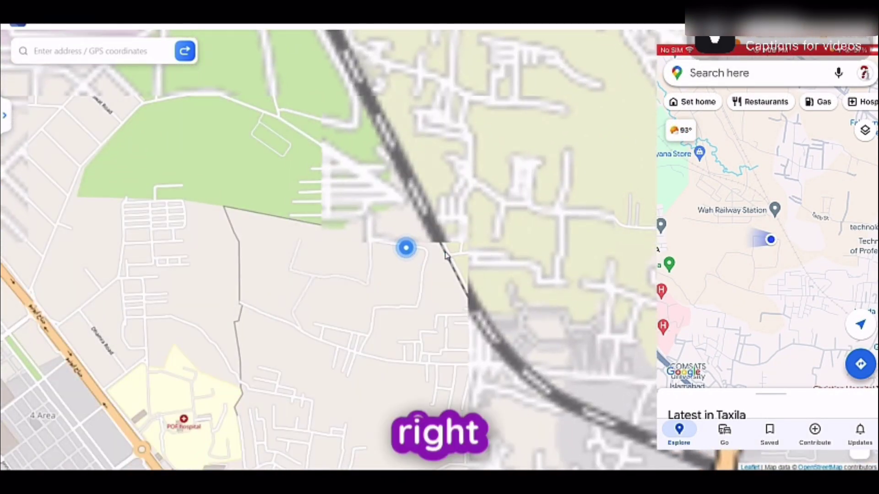
scroll(446, 255, up, 3)
scroll(446, 255, down, 1)
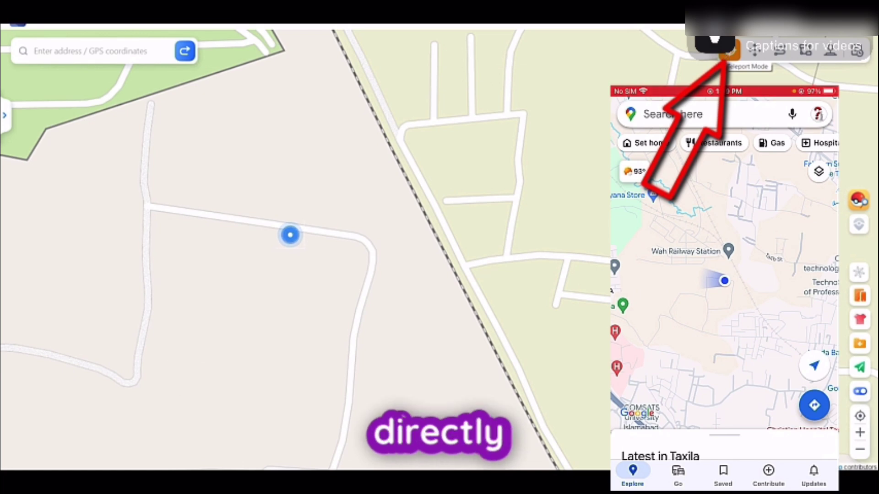
scroll(595, 192, down, 2)
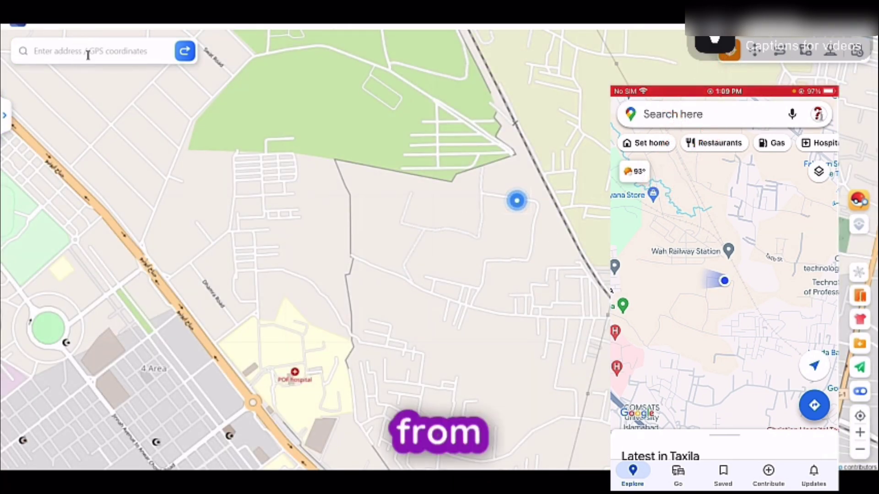
Teleport the iPhone to a nearby map spot, confirming past the warning.
click(436, 210)
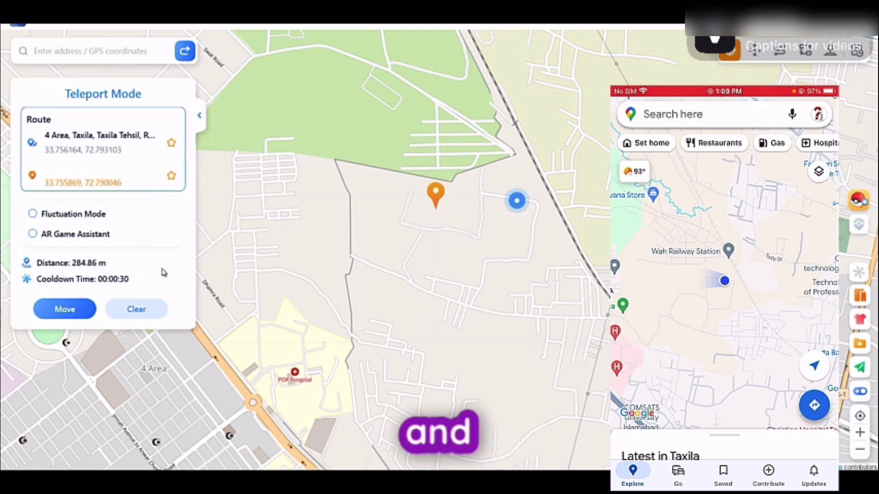
click(90, 307)
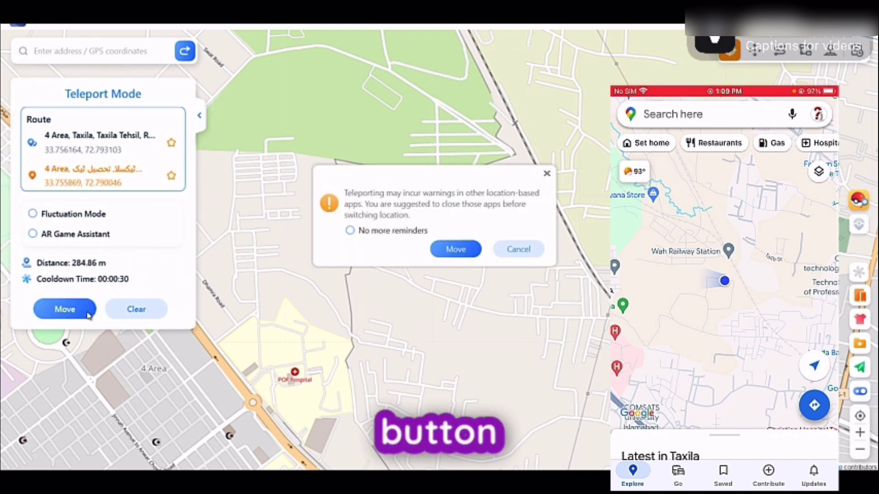
click(453, 250)
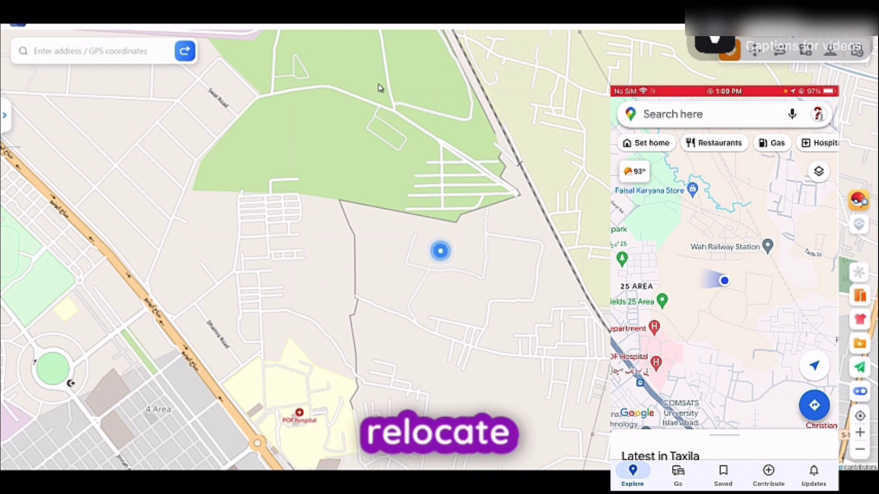
Teleport the iPhone again to a point in the green park area, about 695 m away.
click(355, 68)
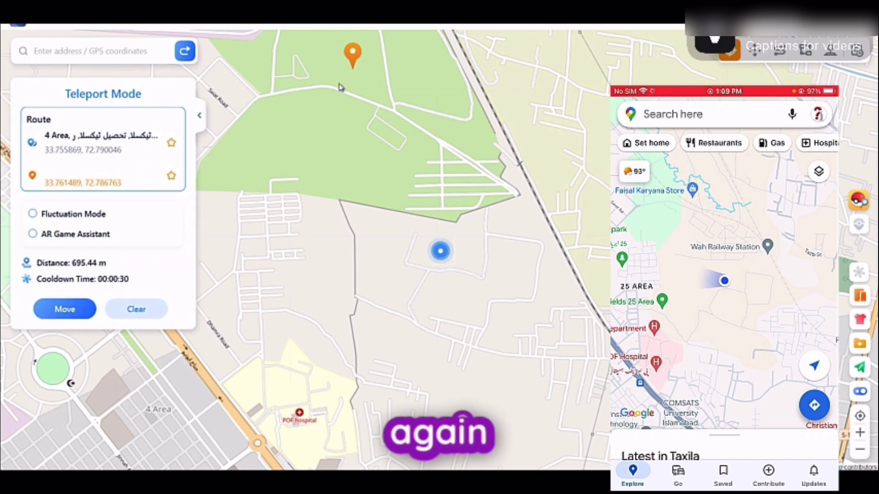
click(68, 309)
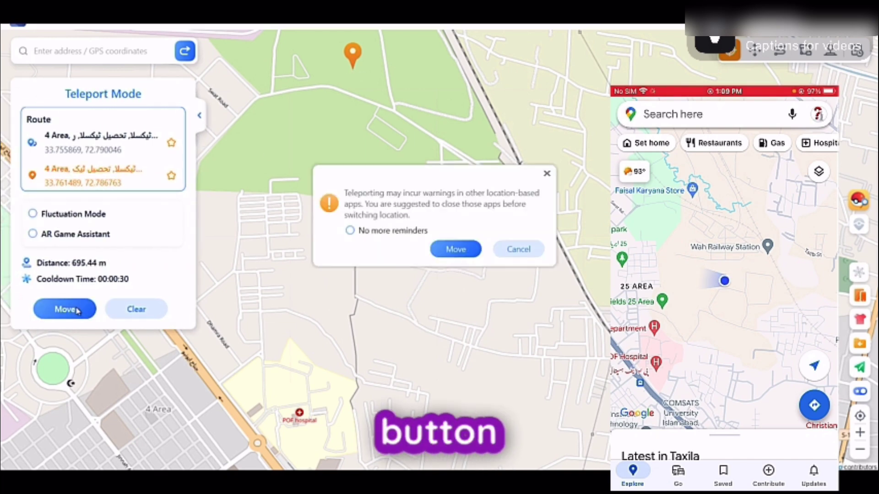
click(461, 249)
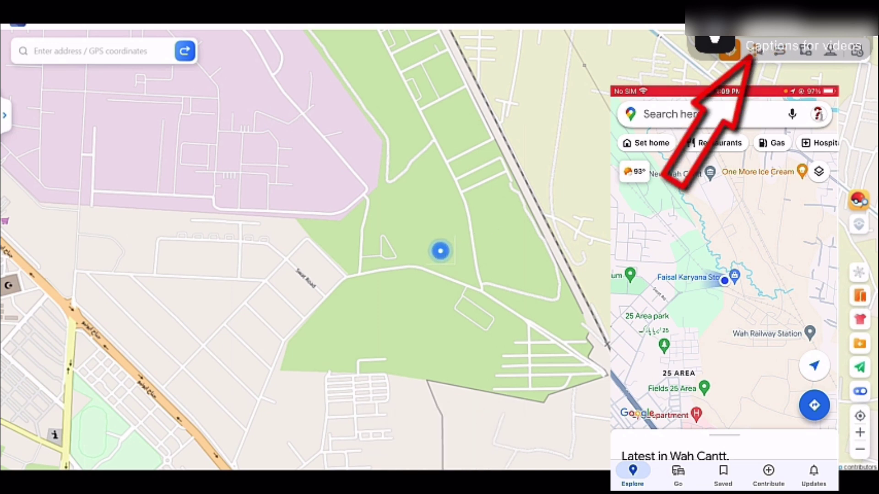
In Jump Teleport Mode, jump to a first point on the map and end the route.
click(757, 51)
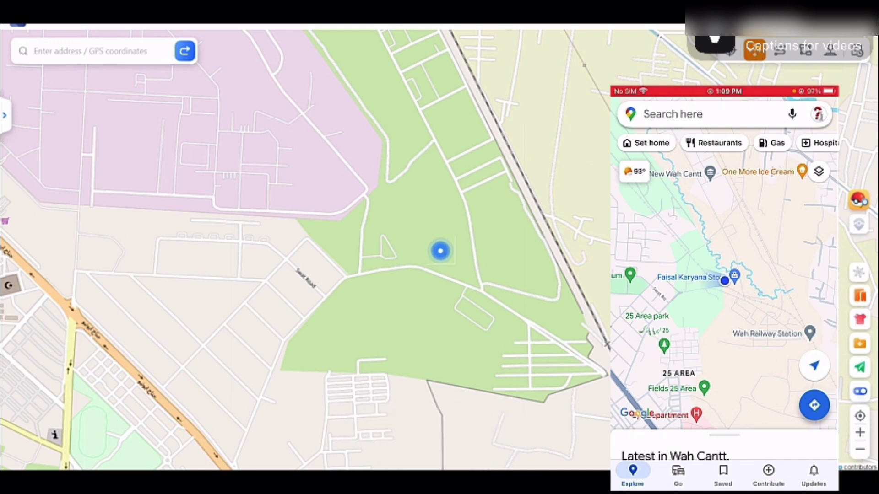
click(705, 211)
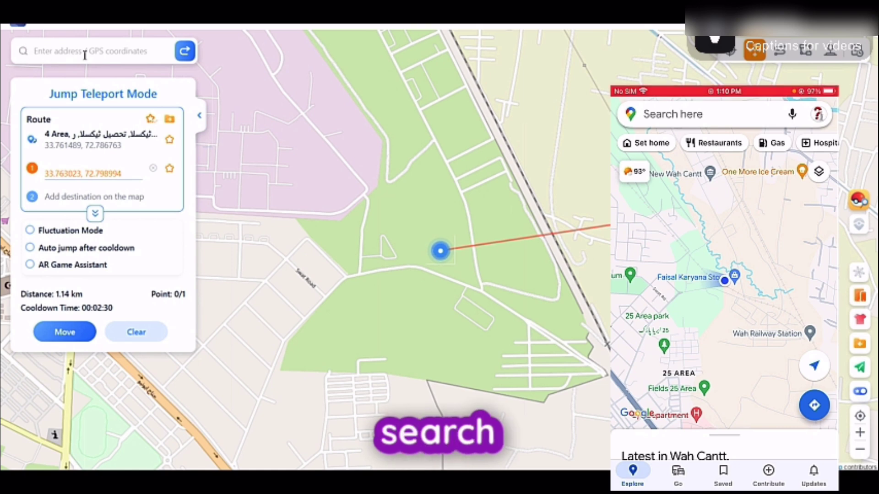
click(64, 332)
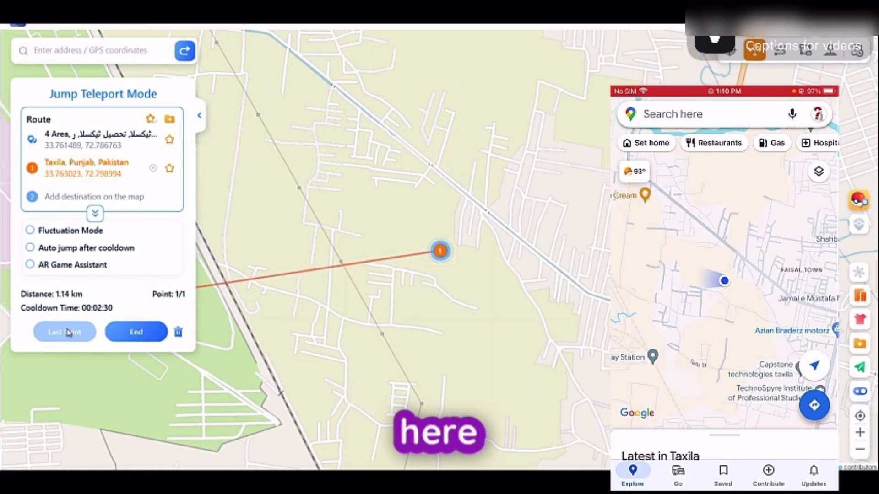
click(134, 335)
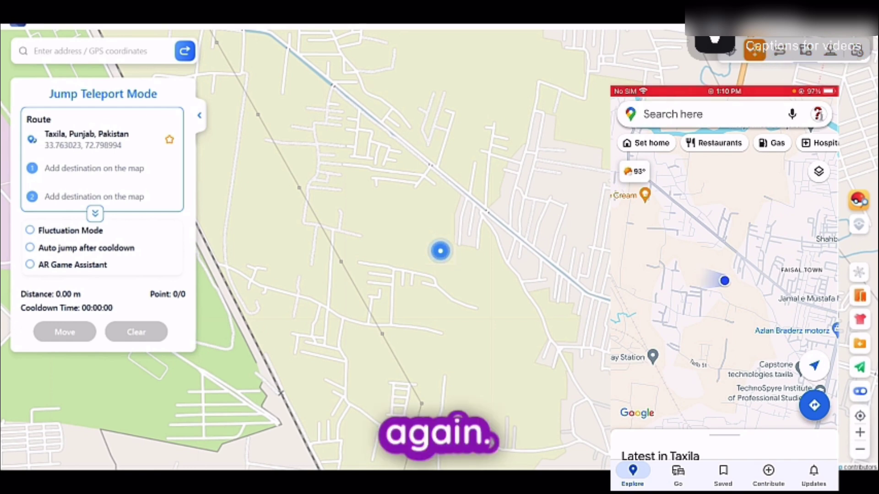
Jump 710.82 m north to 33.768820, 72.802234 and end the route.
click(526, 70)
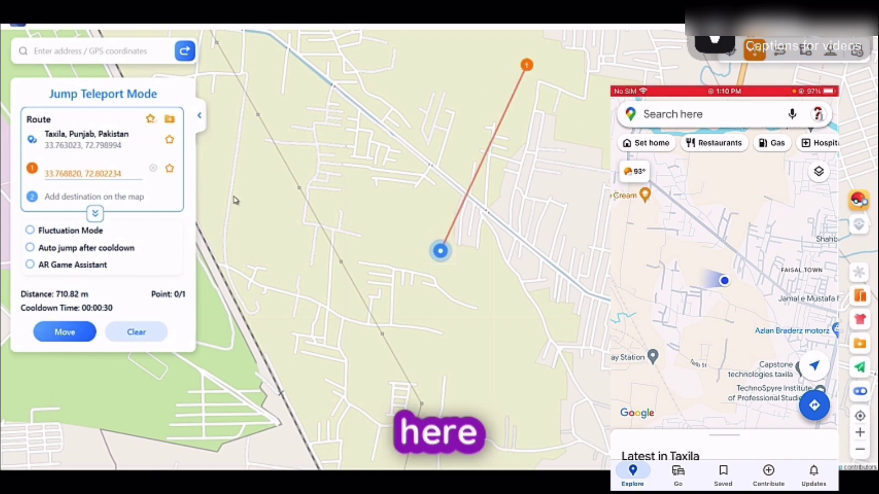
click(65, 333)
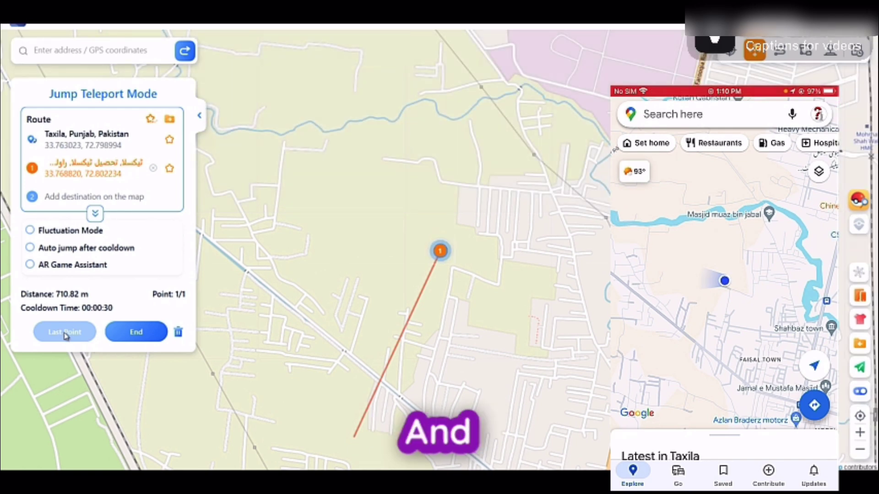
click(143, 327)
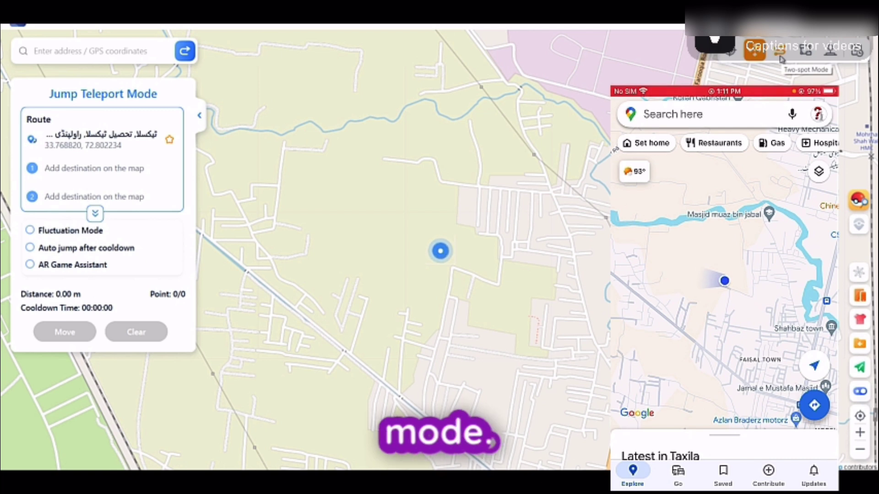
In Two-spot Mode, set a destination and start moving at 25.06 m/s.
click(550, 219)
click(780, 51)
click(491, 157)
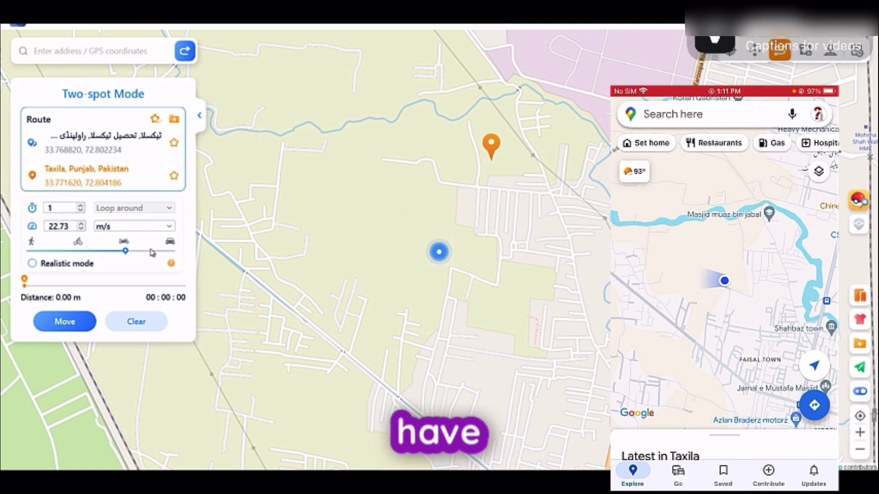
mouse_move(127, 255)
mouse_down()
mouse_move(102, 255)
mouse_move(137, 256)
mouse_up()
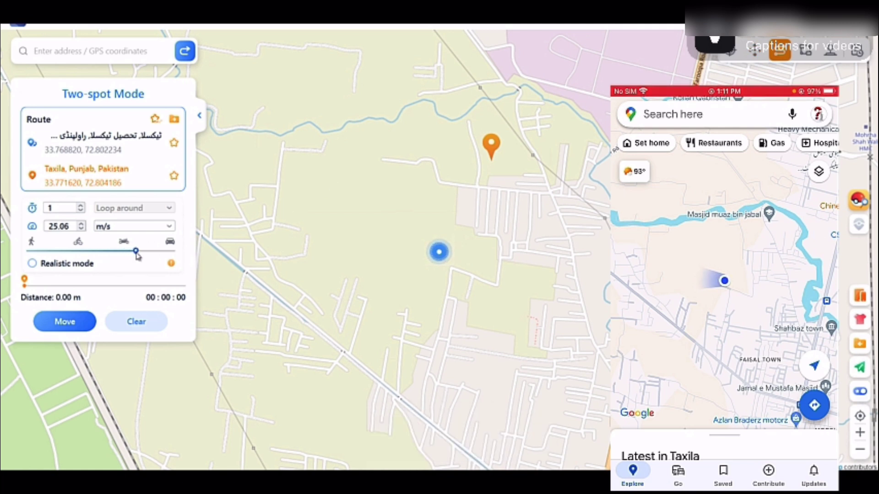
click(73, 321)
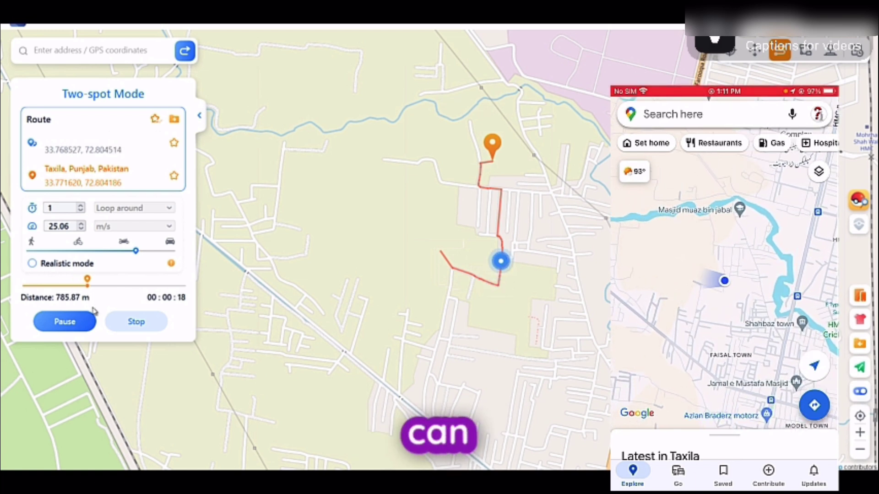
Pause, resume, then stop the walk partway at 33.769815, 72.804410.
click(64, 321)
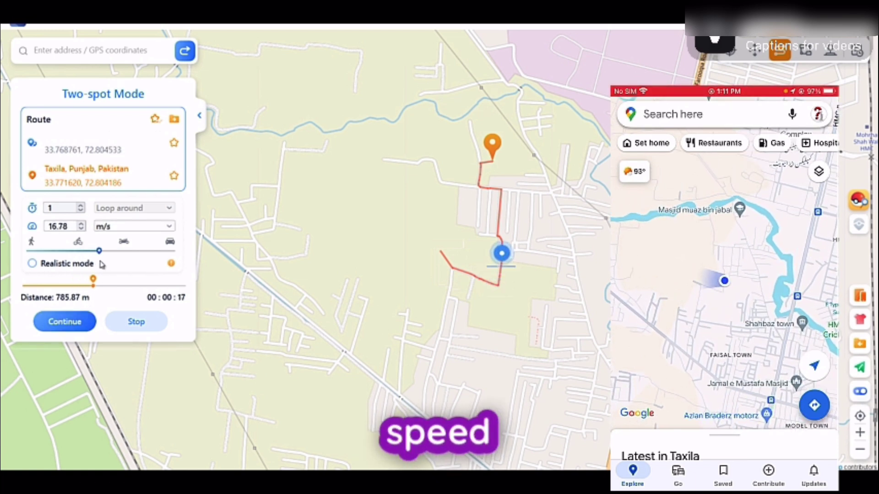
click(73, 326)
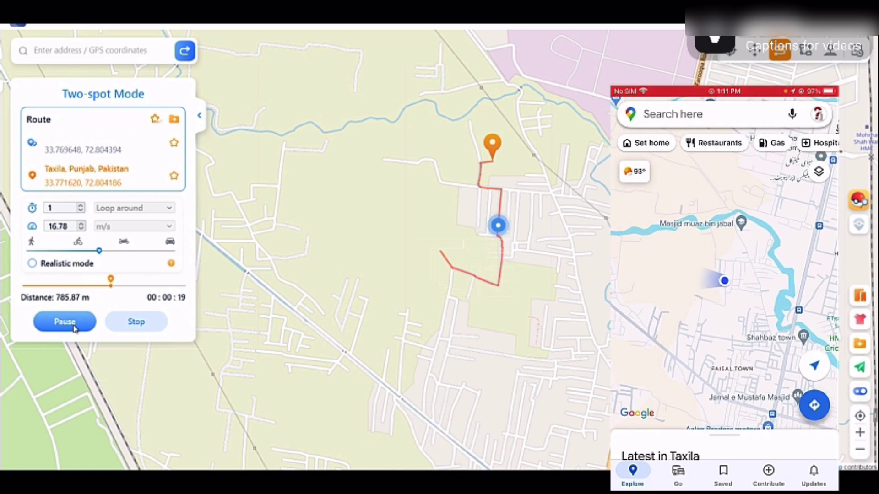
click(127, 322)
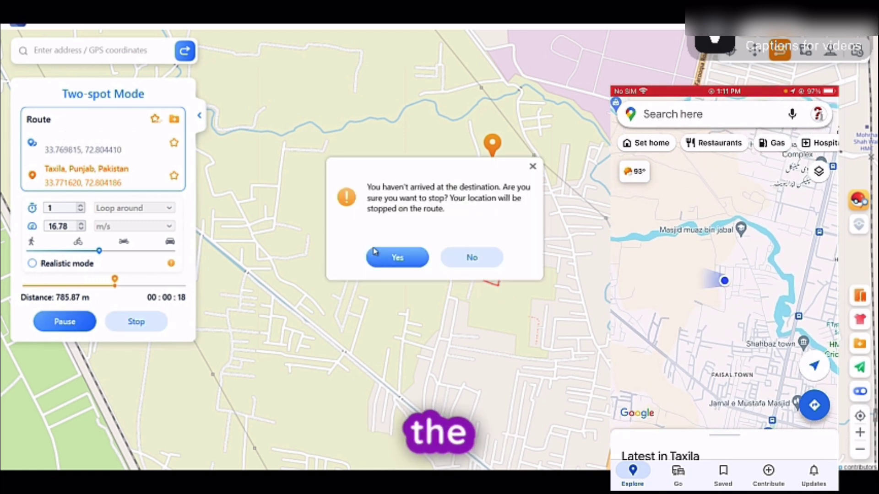
click(395, 256)
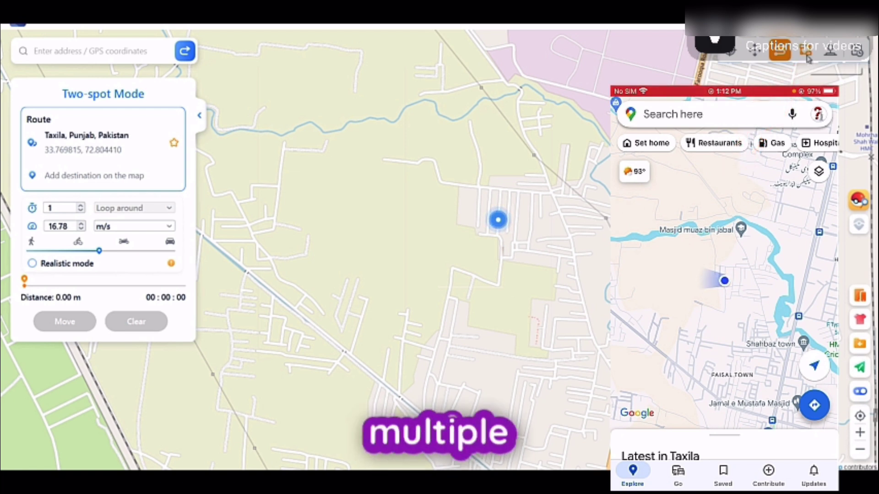
In Multi-spot Mode, add waypoints north-east, east and south, then start moving.
click(808, 54)
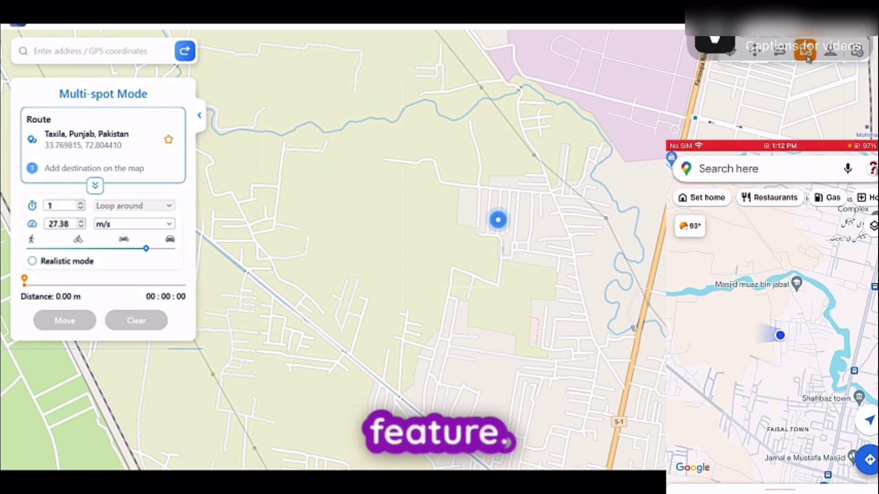
click(619, 169)
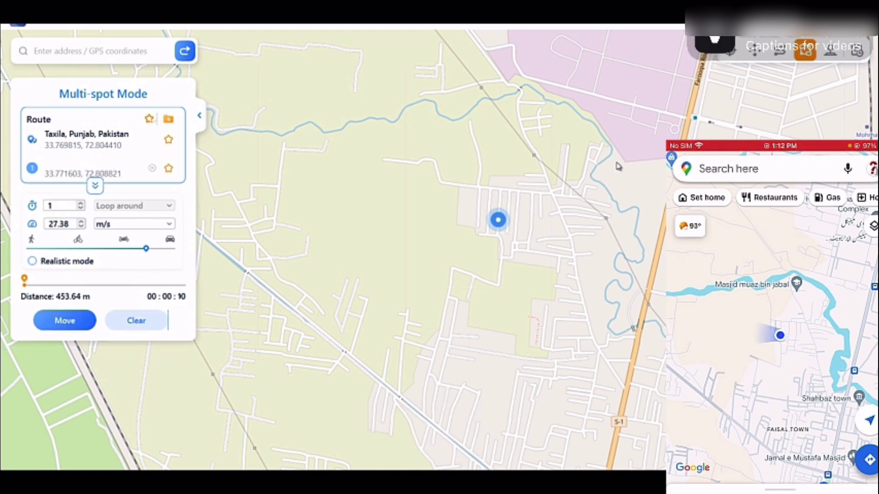
click(691, 265)
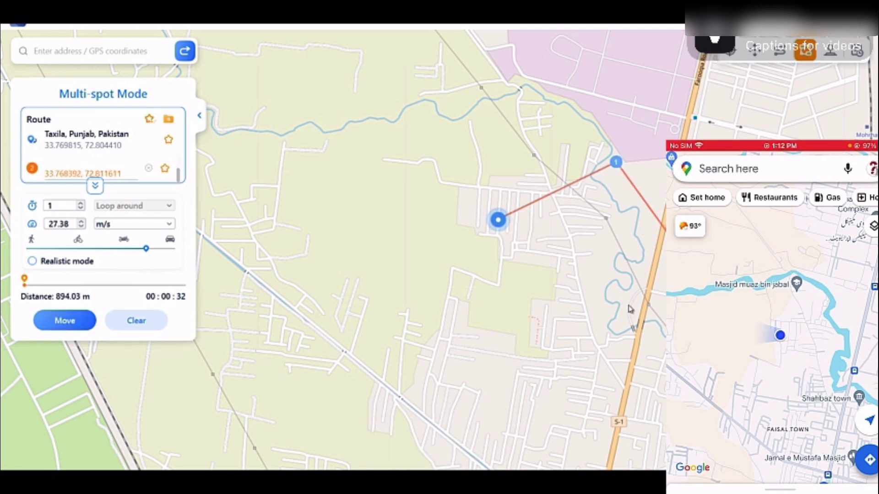
click(541, 347)
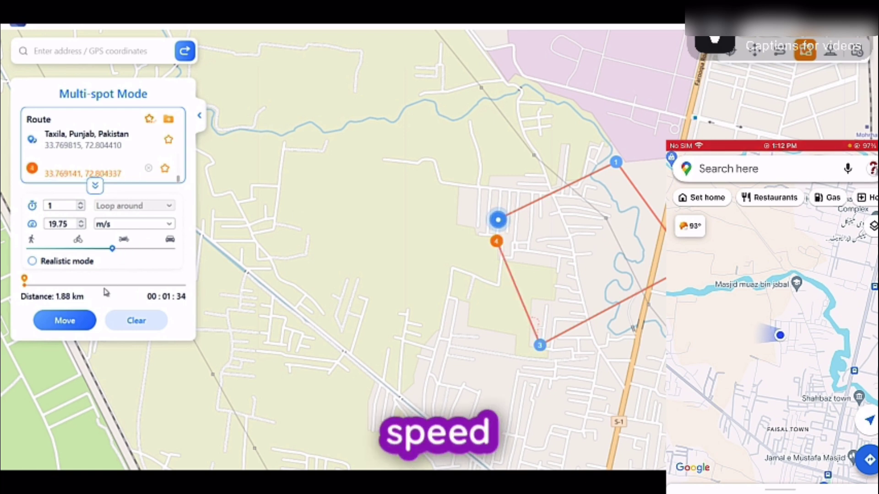
click(64, 324)
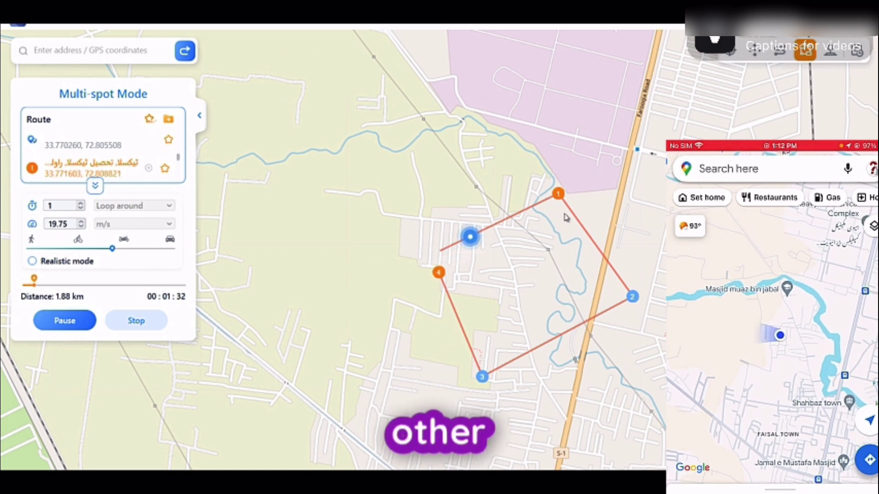
Pause the route, raise the speed to about 22.86 m/s, and resume.
click(64, 320)
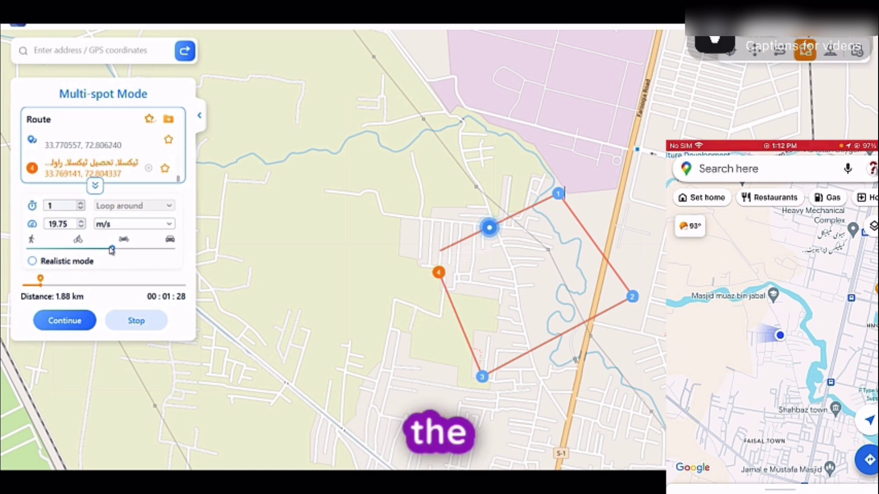
drag(112, 249, 126, 248)
click(64, 325)
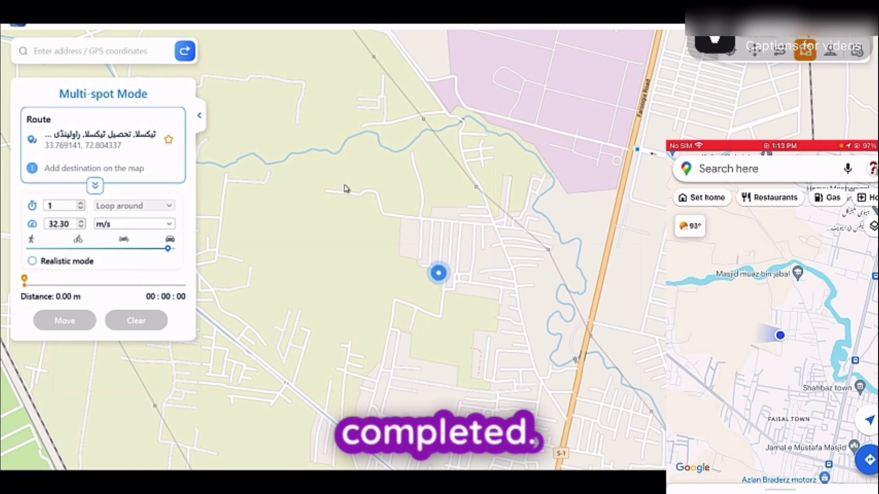
In Joystick Mode, start moving and steer the location east, south, then south-west.
click(829, 53)
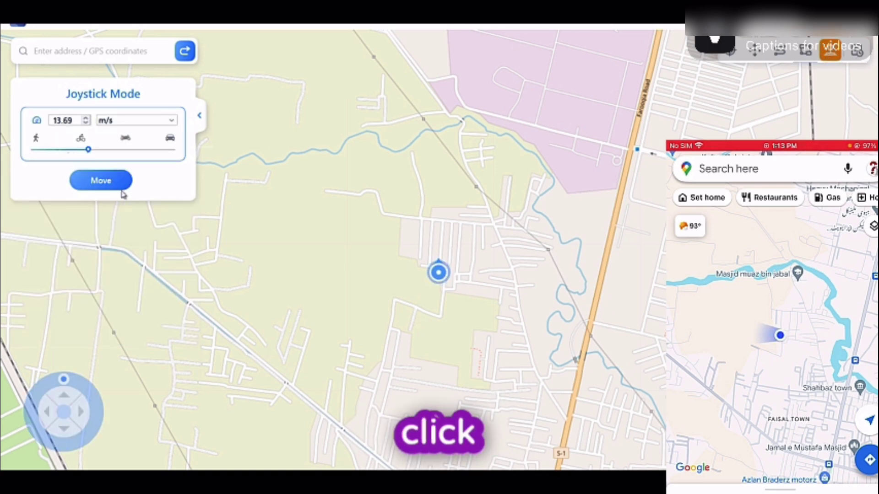
click(88, 178)
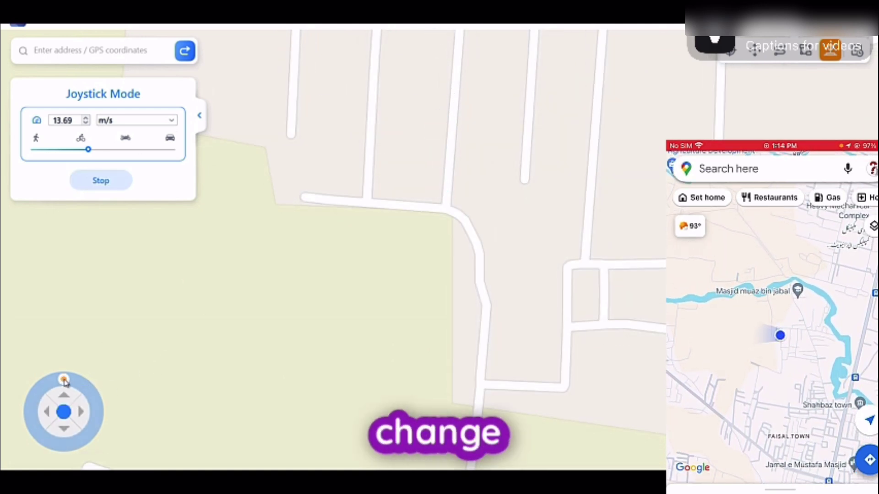
drag(65, 381, 96, 407)
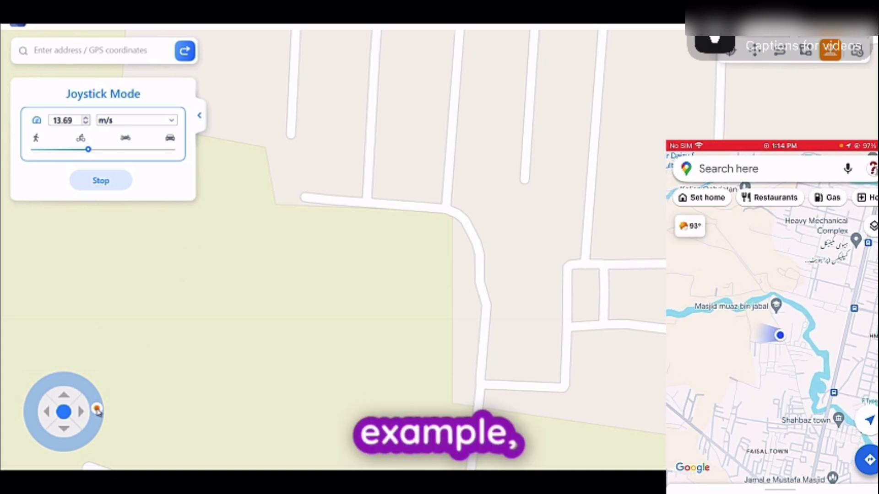
drag(97, 417, 82, 467)
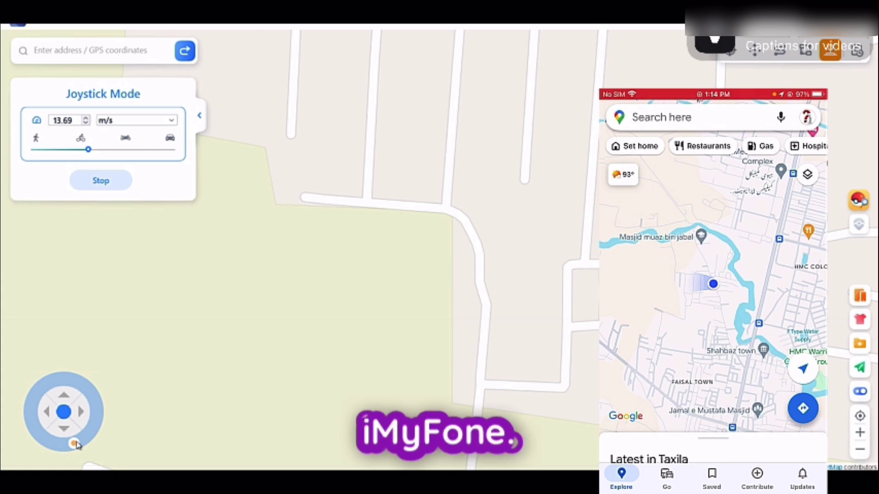
drag(75, 444, 43, 445)
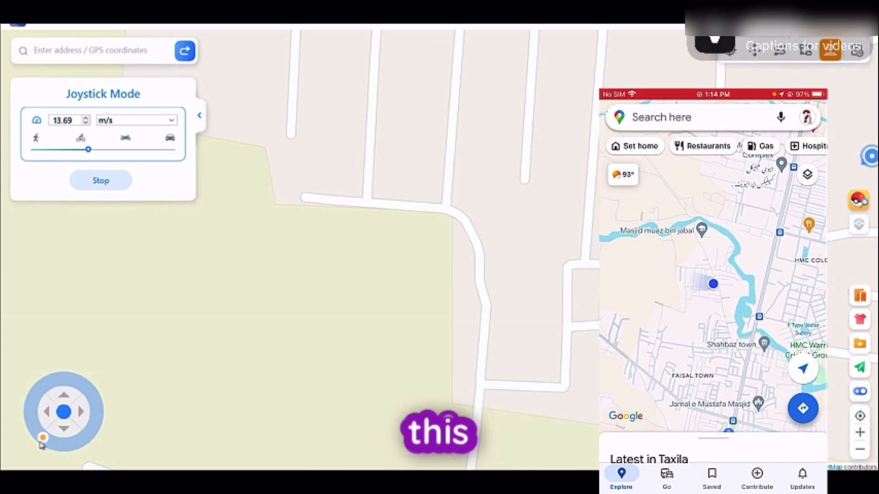